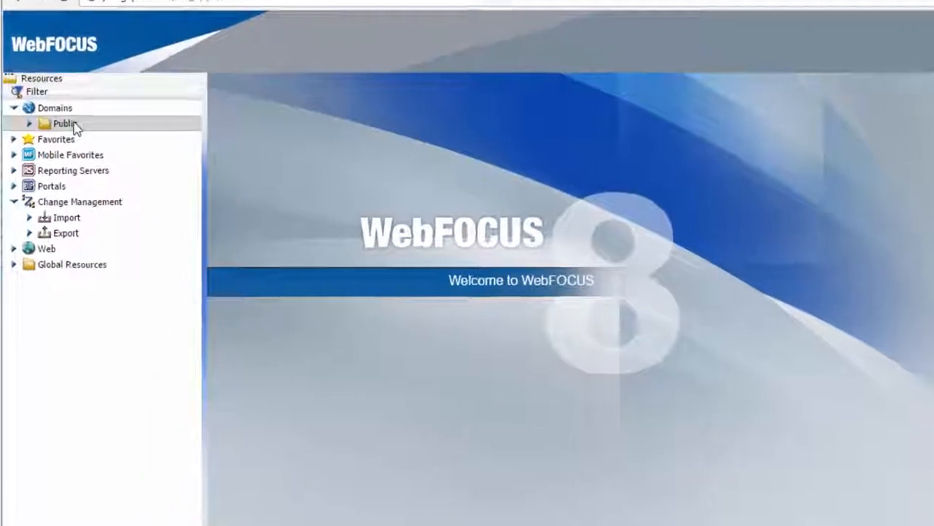
Launch InfoAssist+ from the Public folder and start building a new chart
right_click(52, 136)
mouse_move(106, 145)
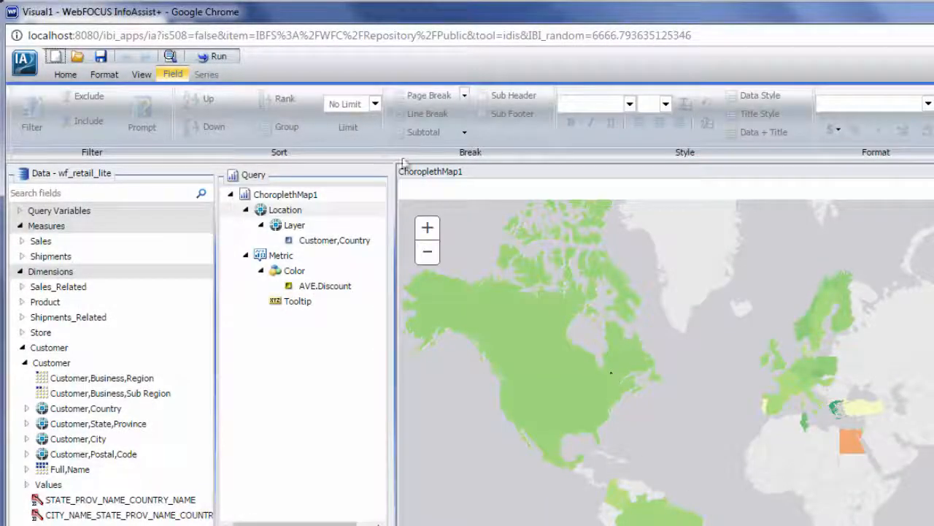
click(56, 59)
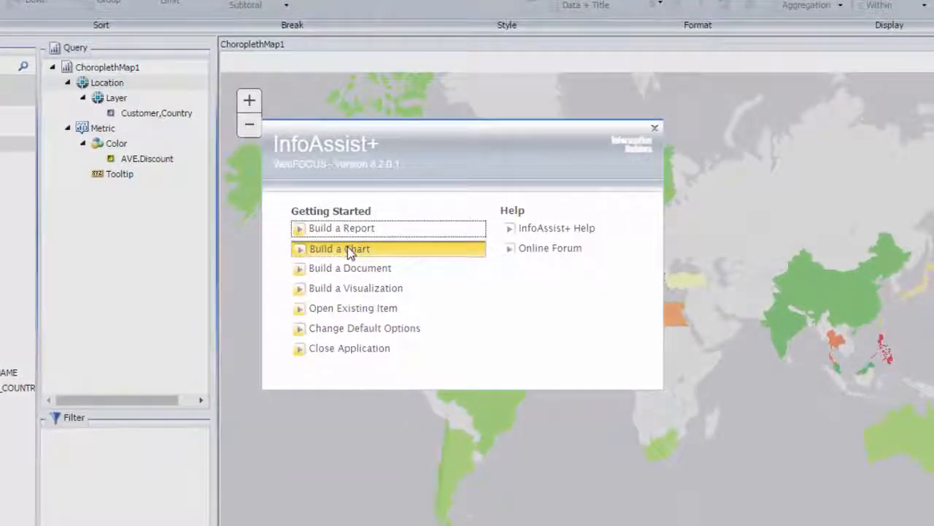
click(348, 250)
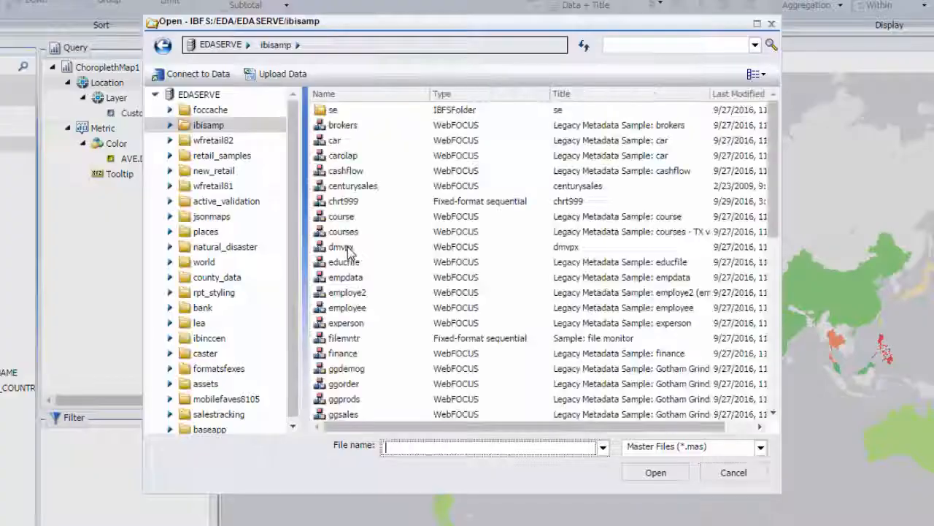
Open wf_retail_lite from the wfretail82 folder as the chart's data source
click(213, 140)
click(355, 170)
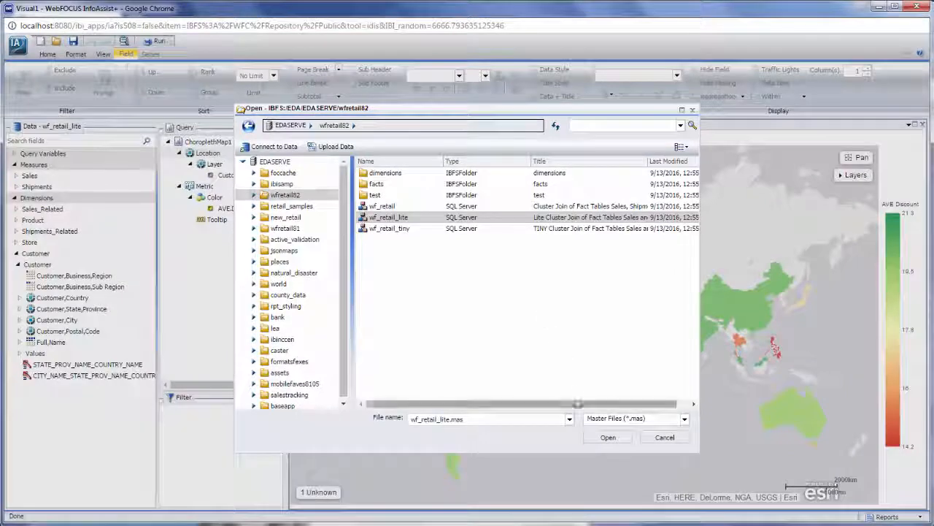
click(608, 436)
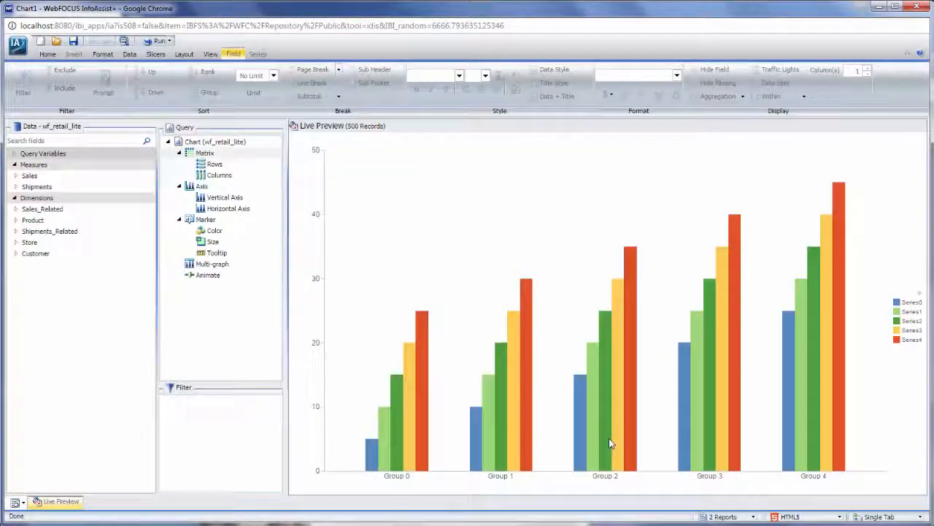
Change the chart type to an ESRI choropleth map and look over the map types in the chart selection dialog without applying another
click(102, 54)
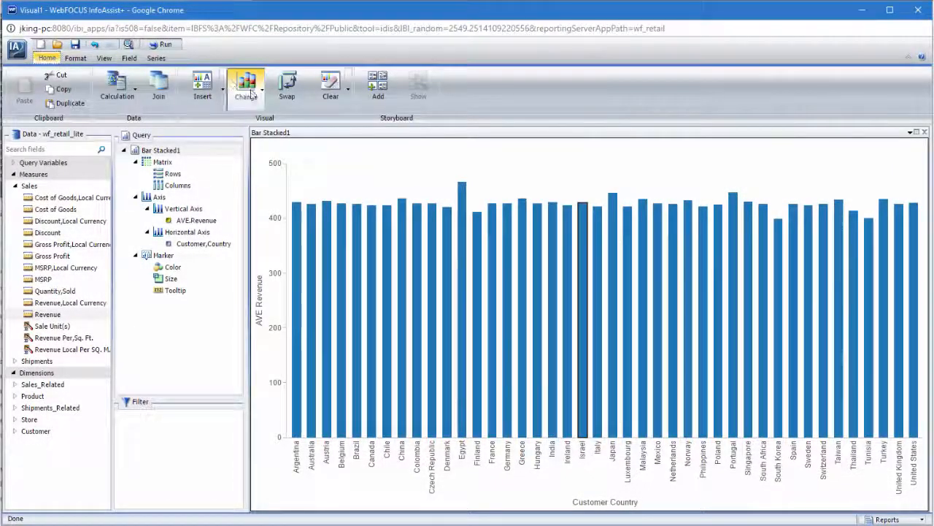
click(248, 91)
click(333, 179)
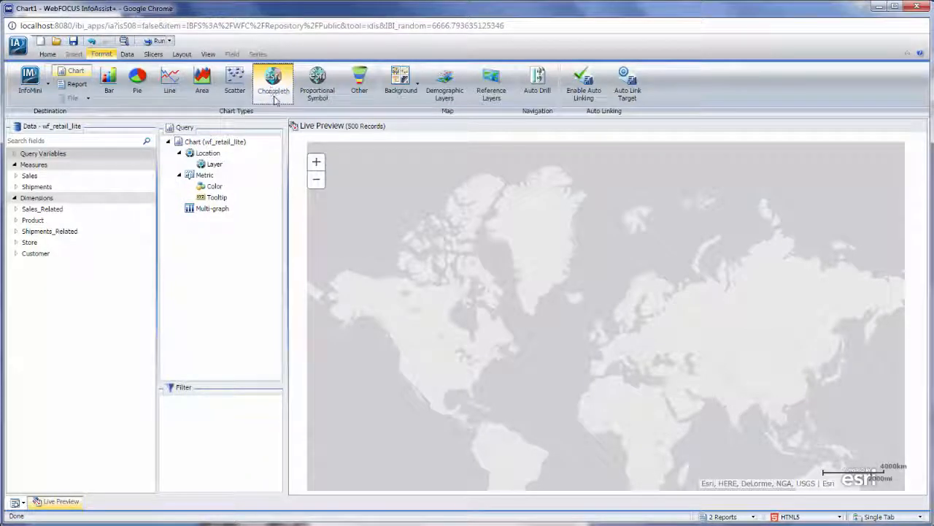
click(276, 100)
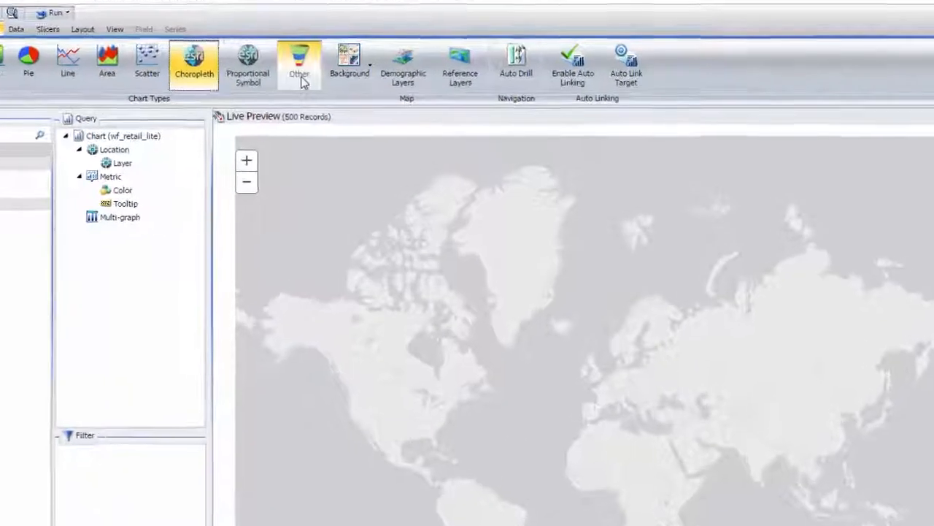
click(363, 97)
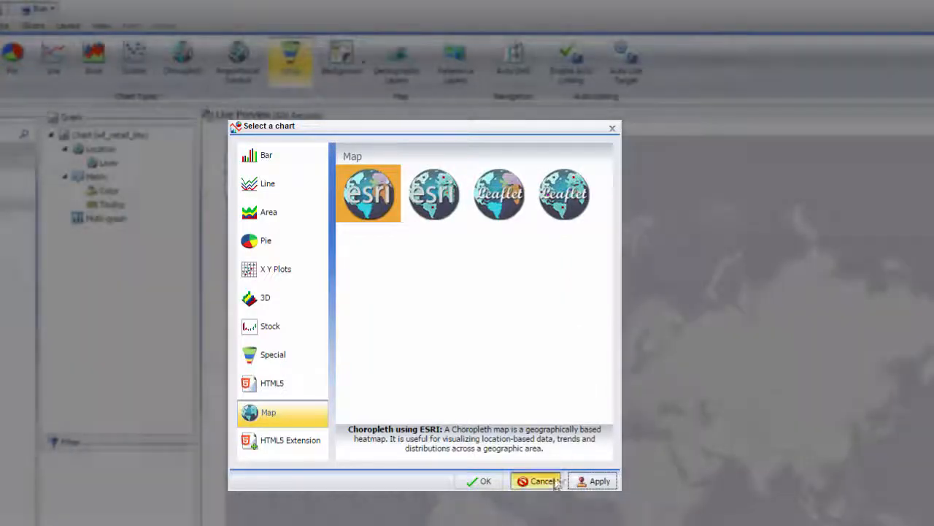
click(538, 481)
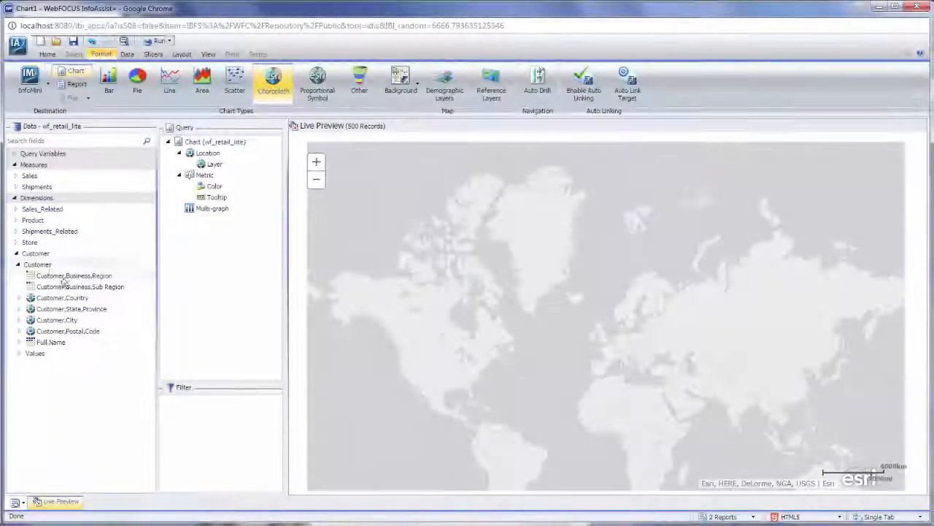
Add Customer,Country as the map's location layer and color the countries by the Quantity,Sold sales measure
click(73, 299)
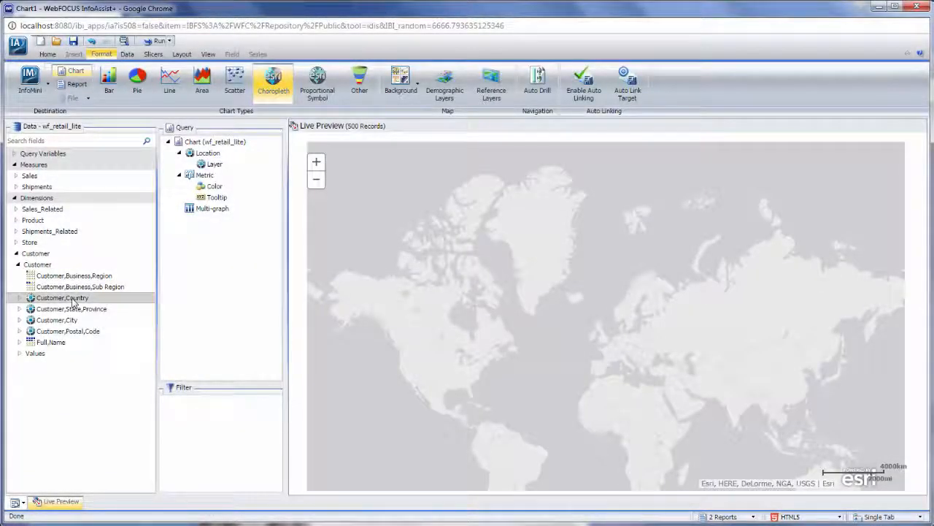
double_click(73, 298)
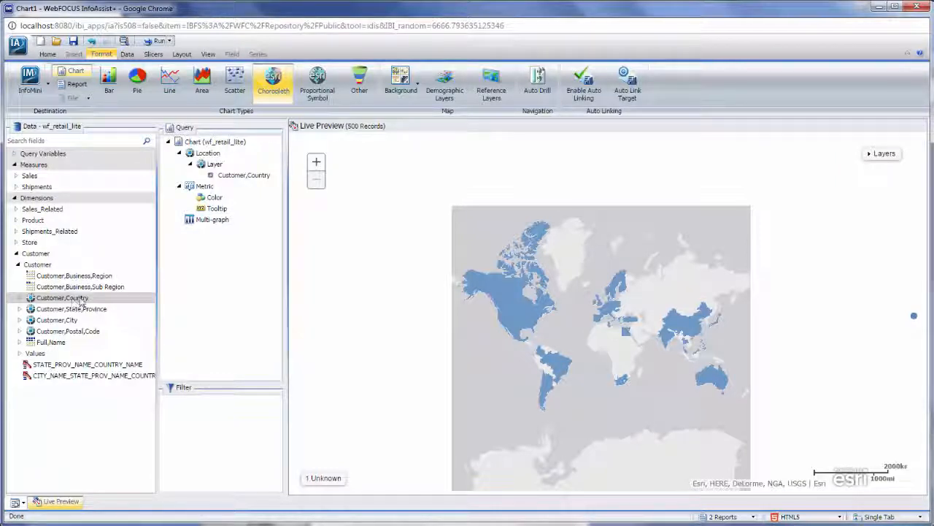
click(16, 176)
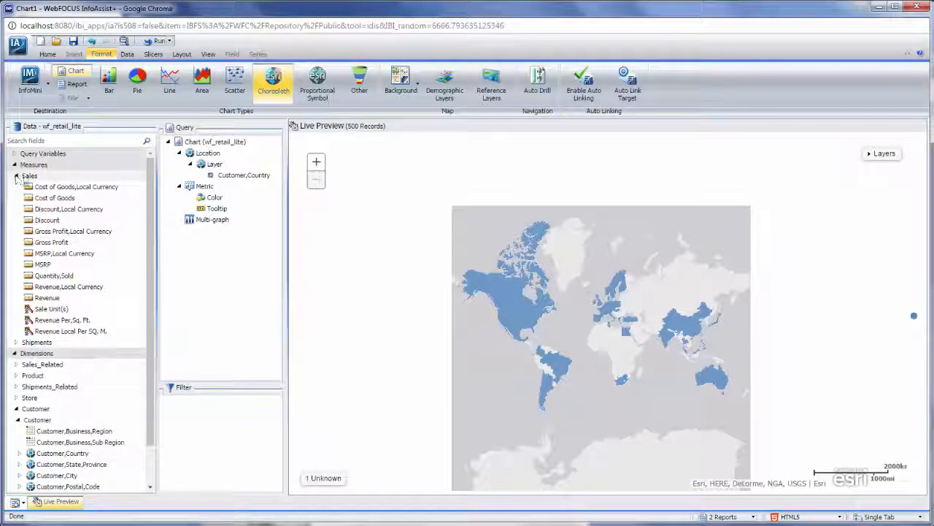
drag(58, 277, 227, 198)
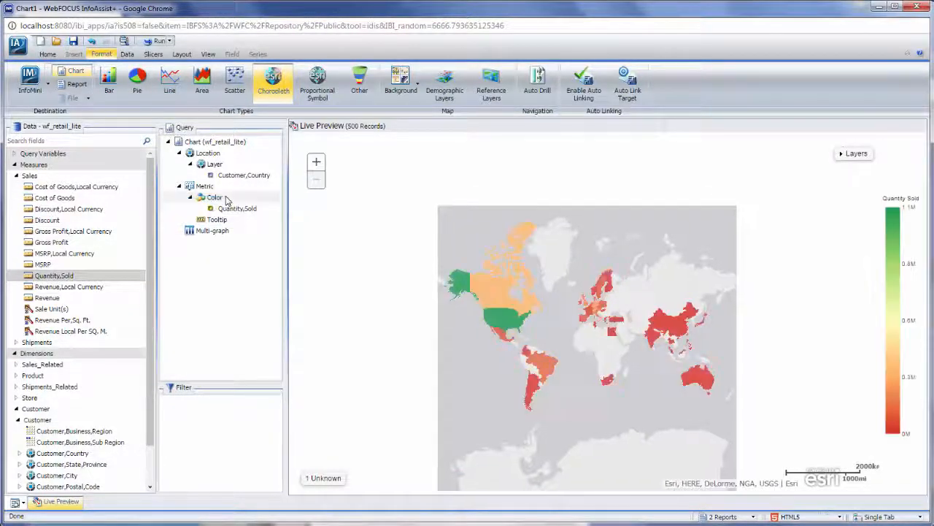
Change the map to Proportional Symbol and color its markers by Cost of Goods
click(318, 84)
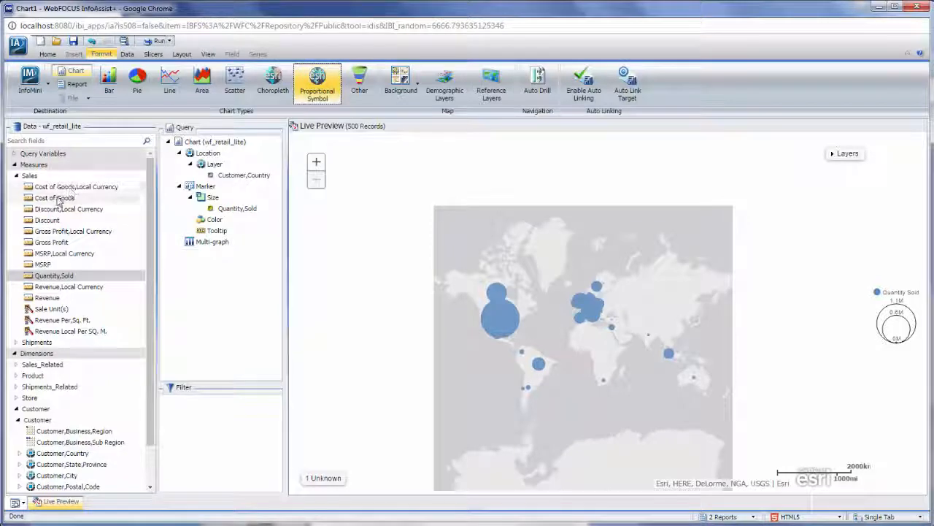
drag(57, 198, 216, 224)
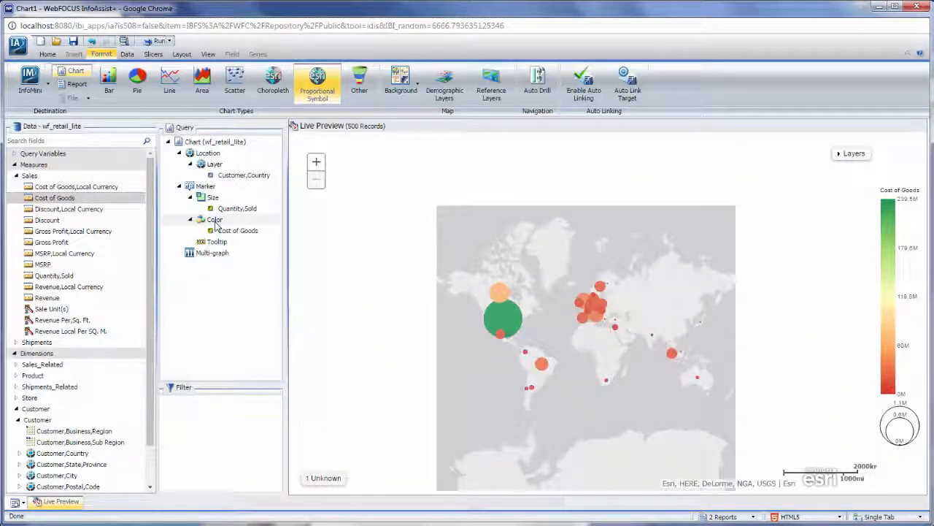
Add the Product,Category dimension to the map markers' tooltip
click(16, 375)
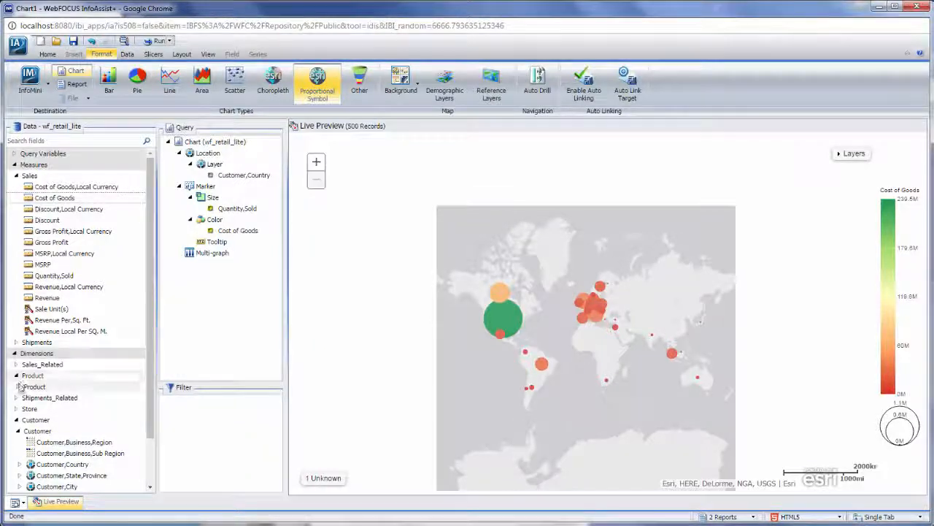
click(19, 386)
drag(51, 397, 212, 248)
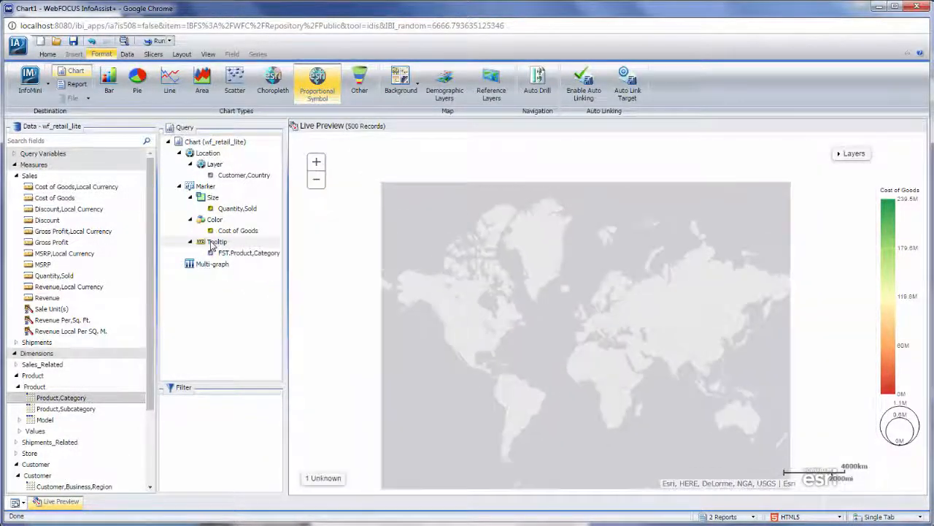
Run the chart, view the tooltip of Canada's marker and close the output
click(154, 42)
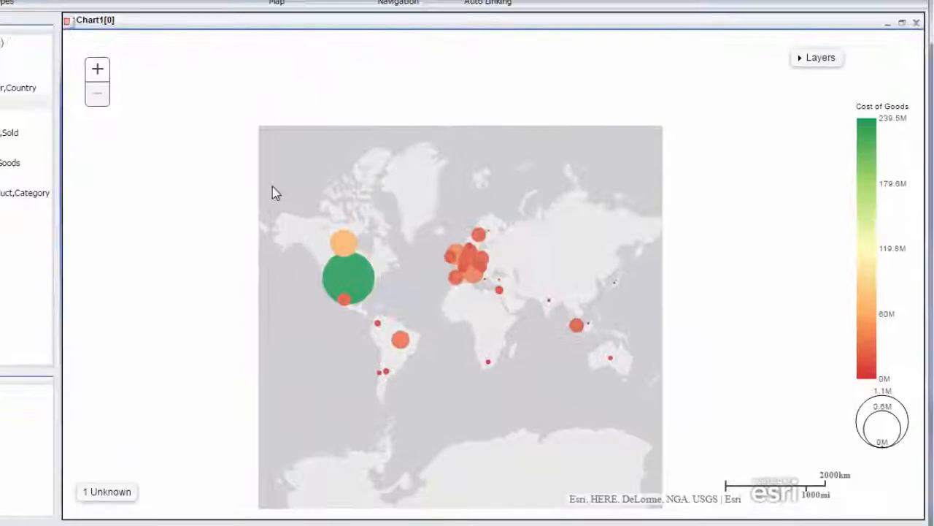
mouse_move(497, 290)
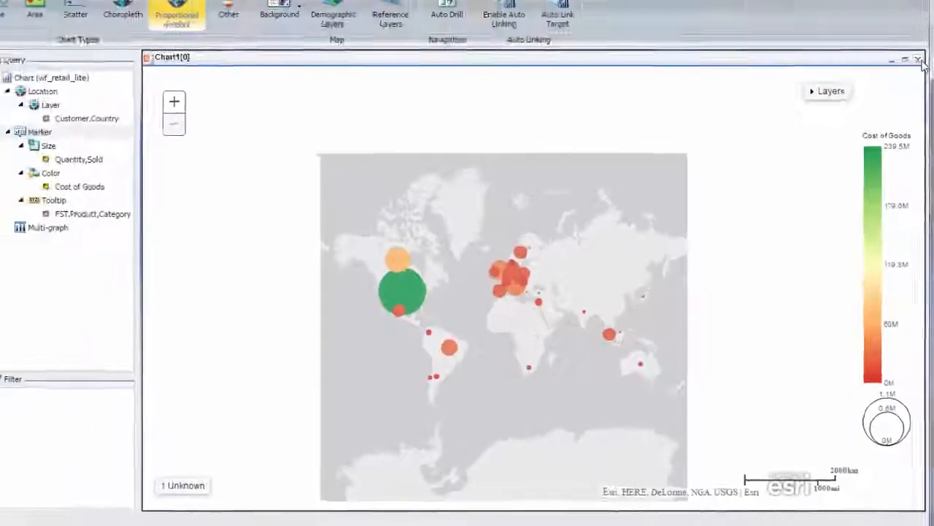
click(917, 15)
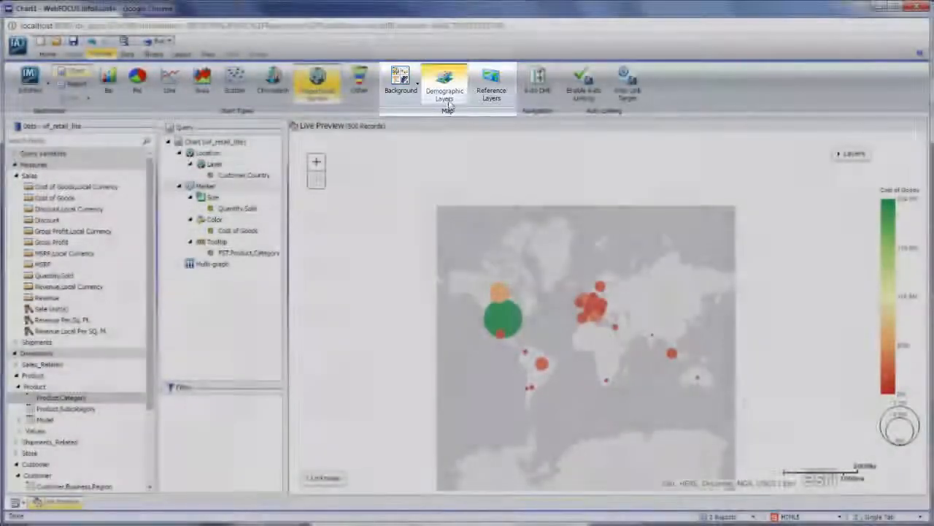
Add the USA Tapestry Segmentation 2012 demographic layer to the map
click(447, 93)
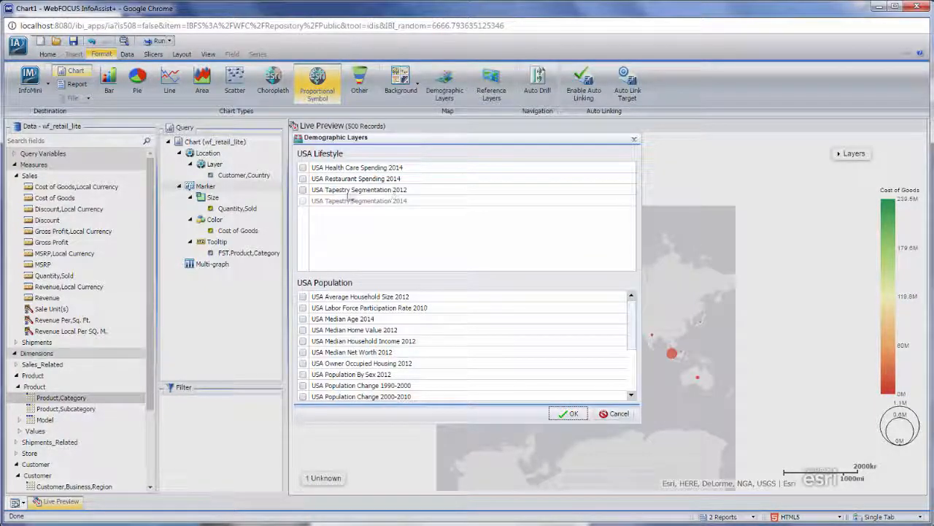
click(303, 190)
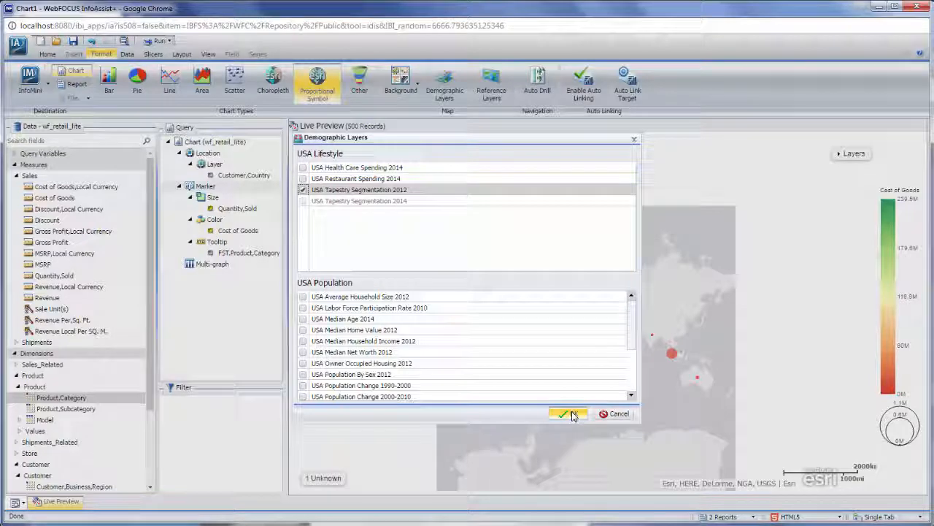
click(573, 415)
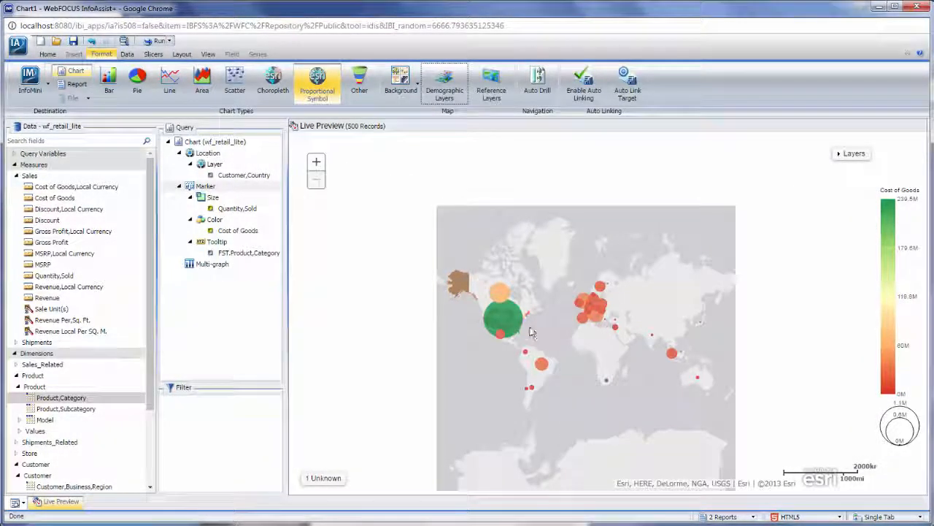
Examine the demographic layer's regional detail around North Carolina and Virginia, and return to the view of North America
scroll(531, 331, up, 3)
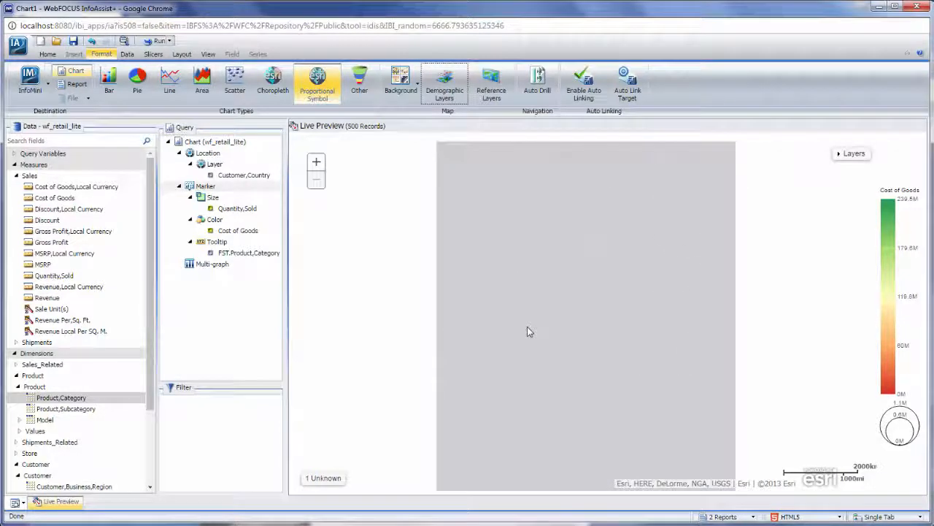
drag(527, 328, 799, 422)
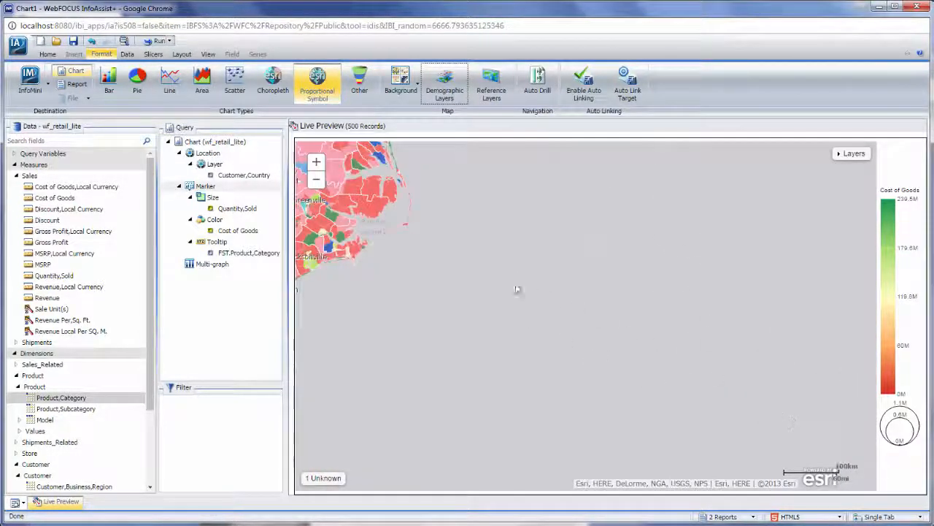
drag(498, 286, 737, 375)
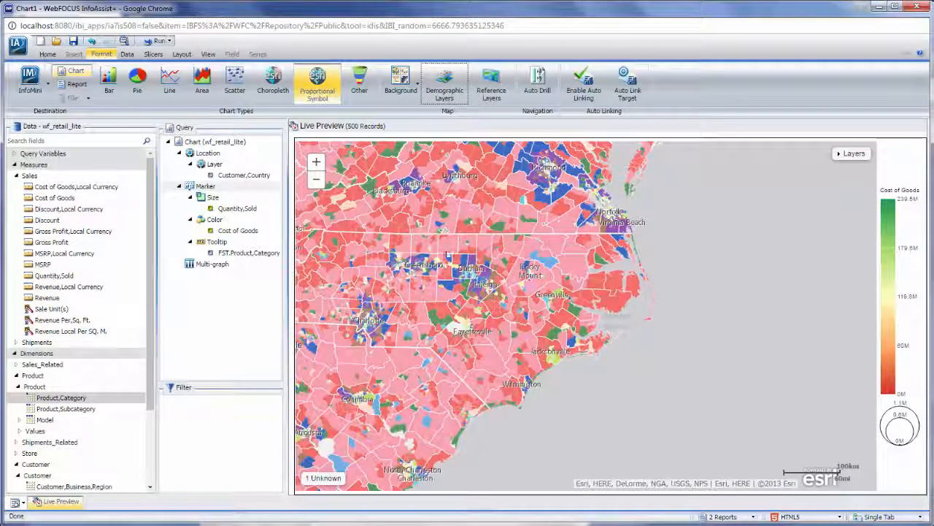
drag(446, 249, 610, 324)
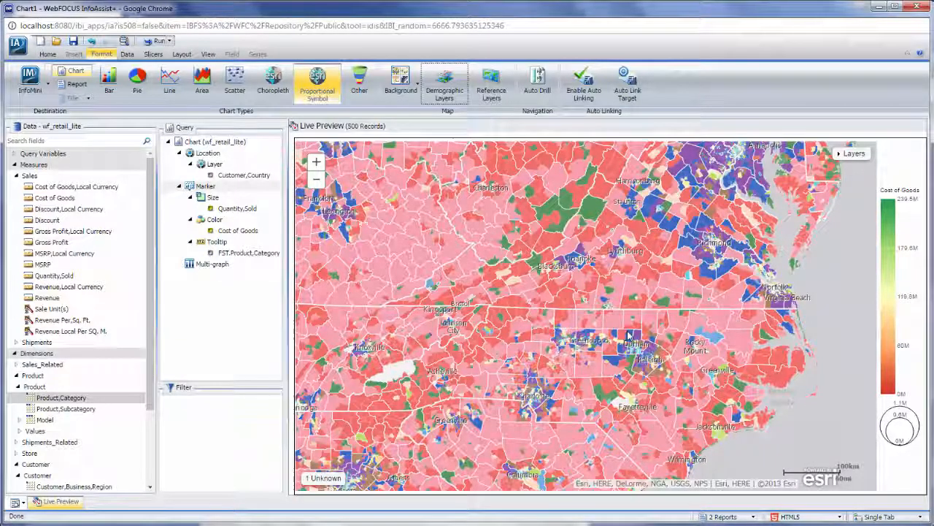
scroll(629, 334, down, 5)
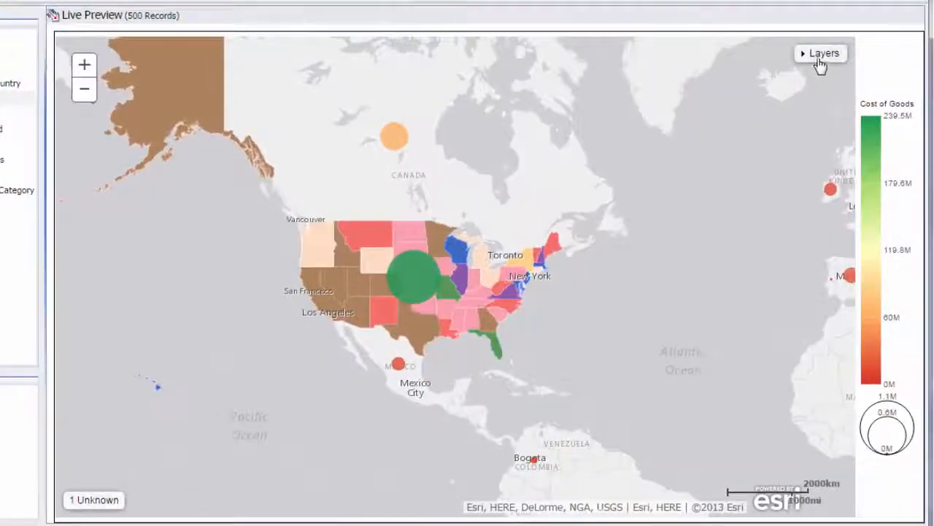
Review the map's layer legend and slightly increase the opacity of the World Countries layer
click(818, 59)
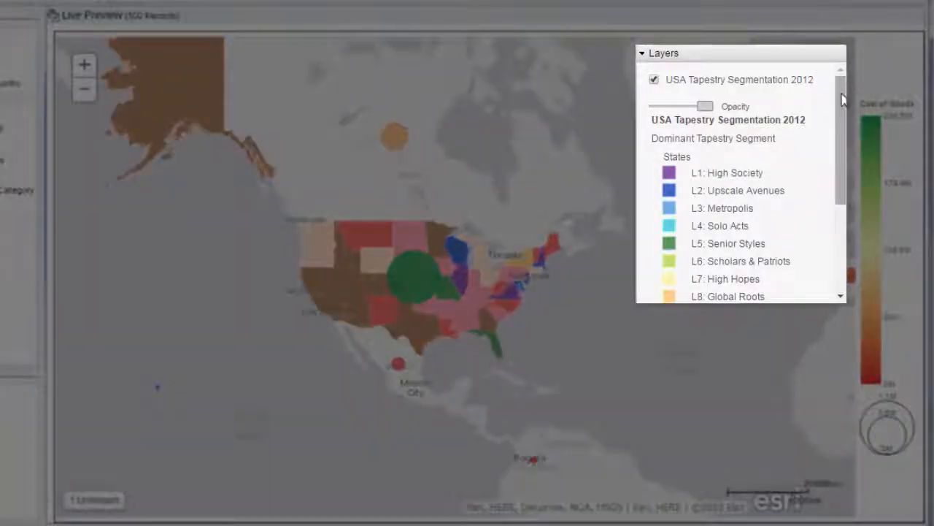
drag(843, 99, 839, 223)
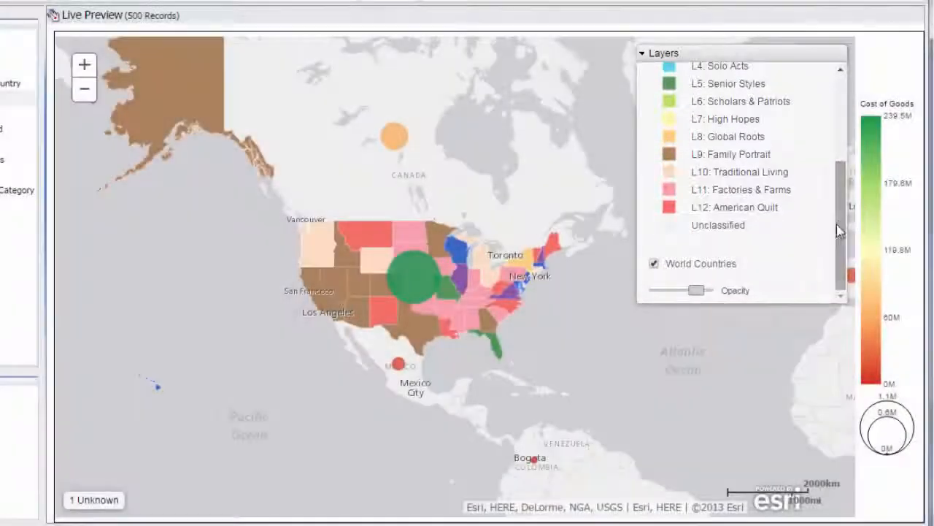
mouse_move(698, 297)
mouse_down()
mouse_move(663, 302)
mouse_move(705, 297)
mouse_up()
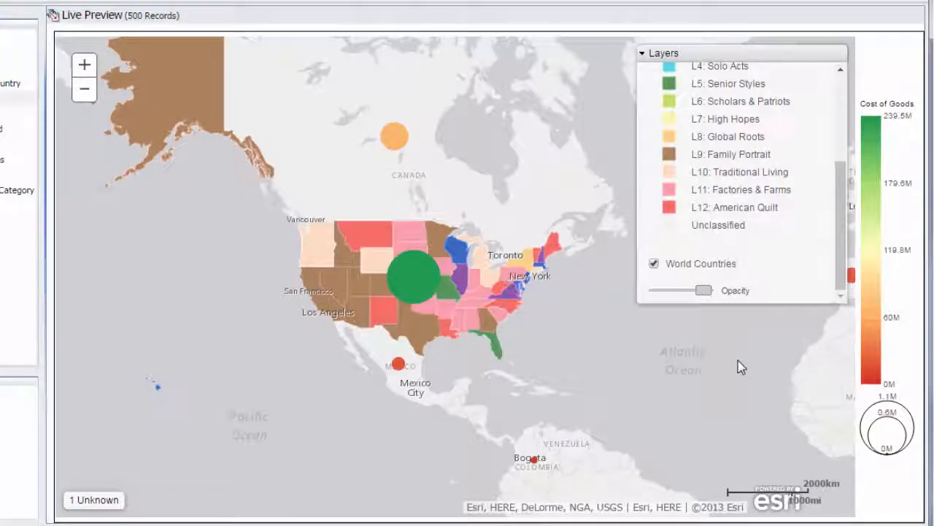
click(664, 54)
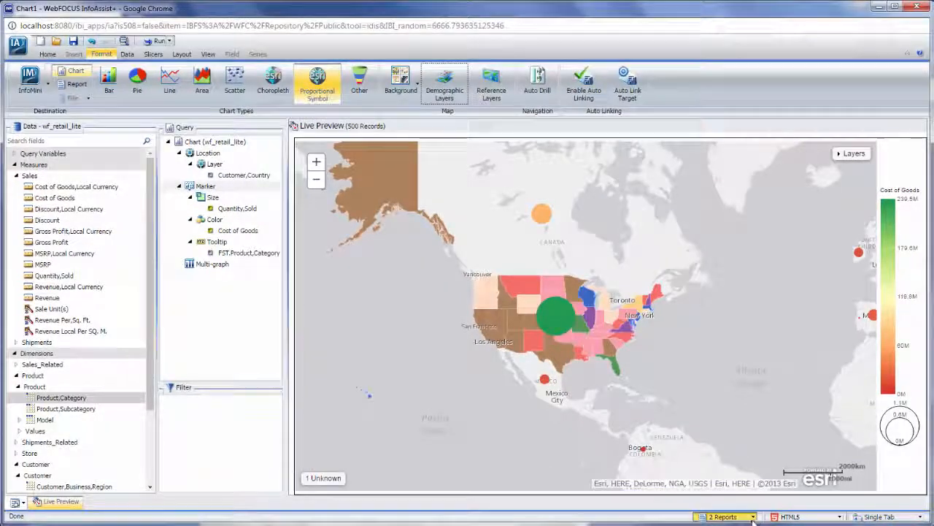
Switch to the Visual1 report and pan its choropleth map
click(746, 520)
click(730, 496)
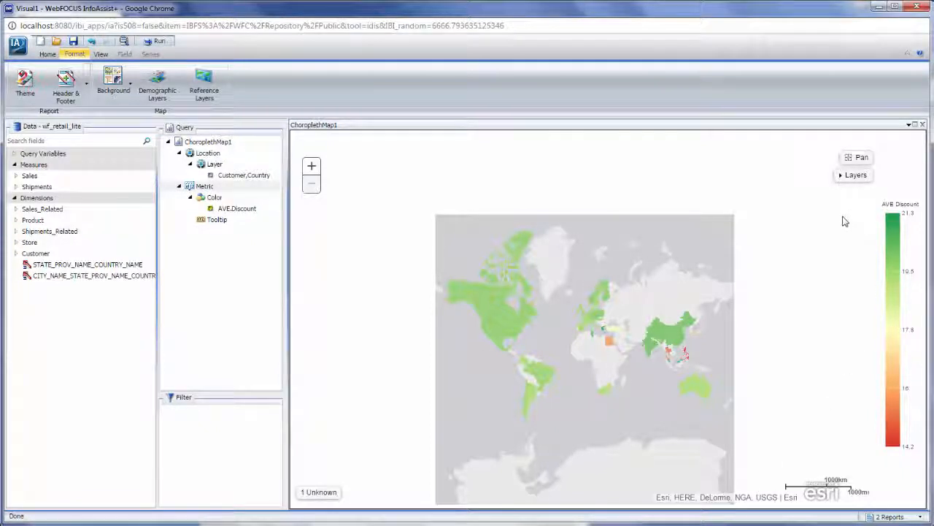
drag(675, 291, 654, 240)
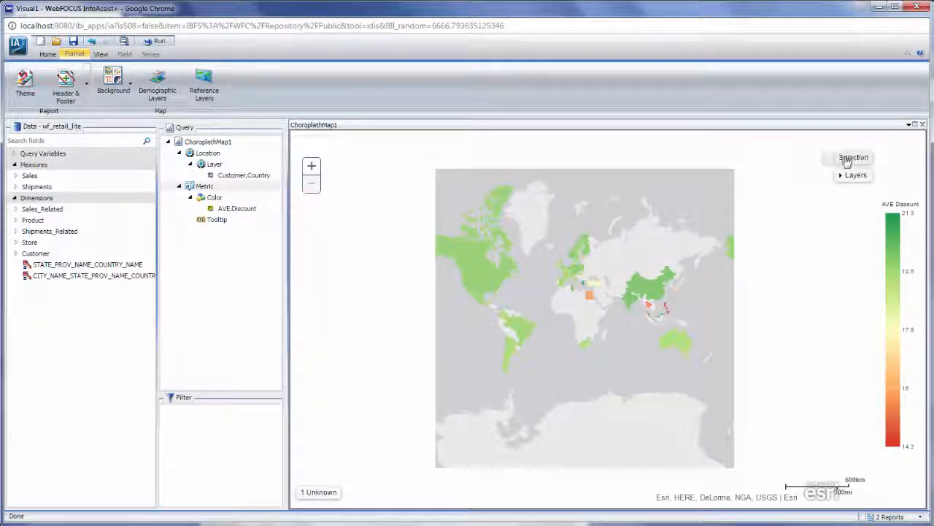
Filter the choropleth map to the countries in an area covering Asia and Australia, and undo the filter
drag(619, 263, 714, 372)
click(718, 379)
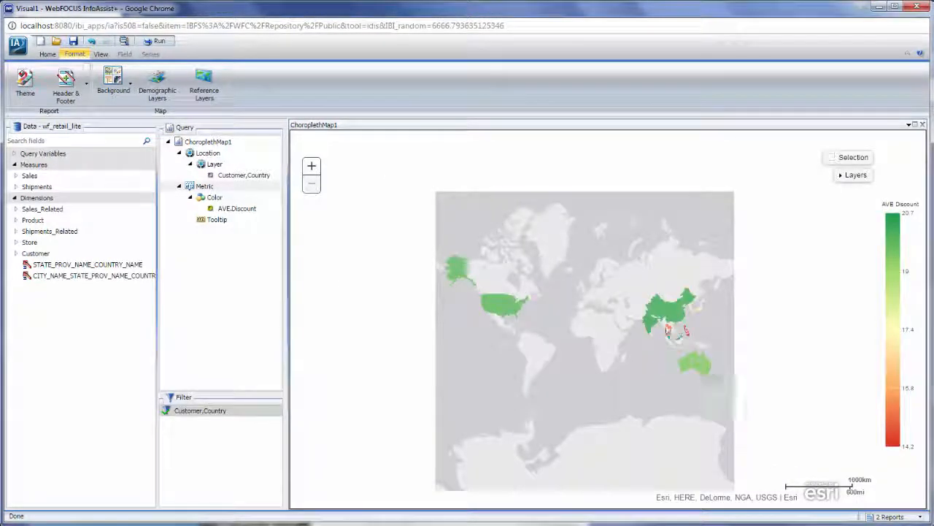
click(92, 42)
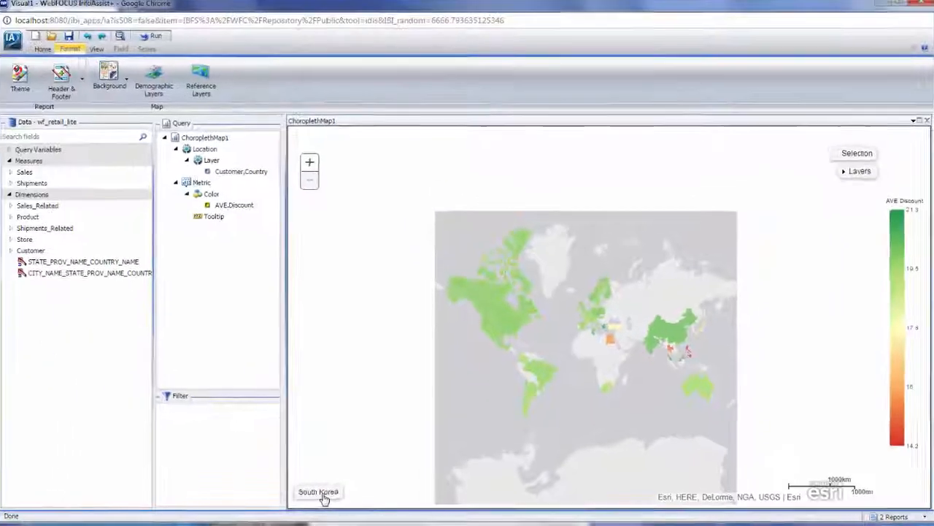
Switch to the Chart1 report, enable Auto Drill for its proportional symbol map and run the chart
click(888, 516)
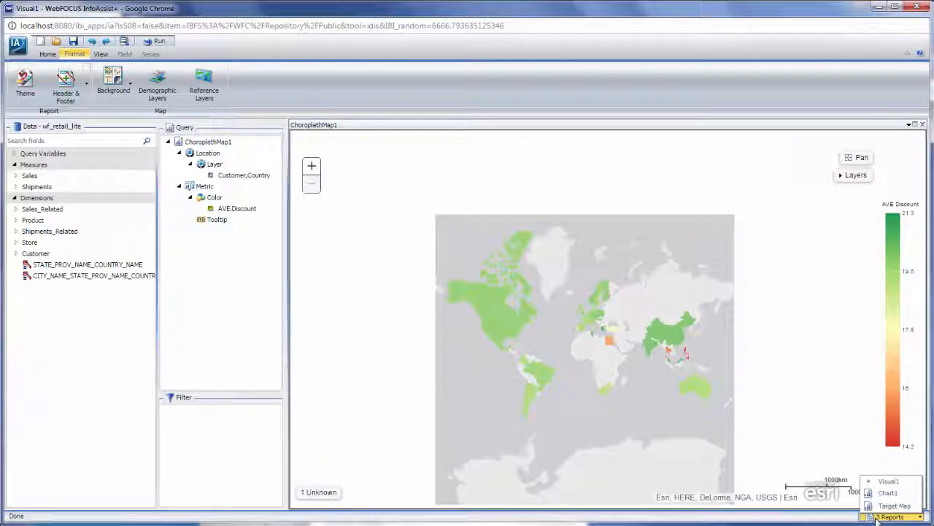
click(882, 494)
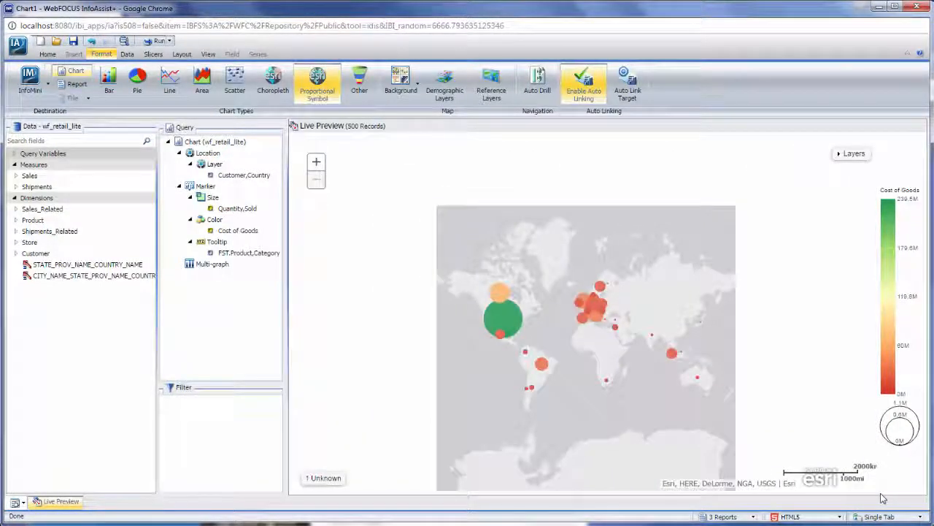
click(544, 92)
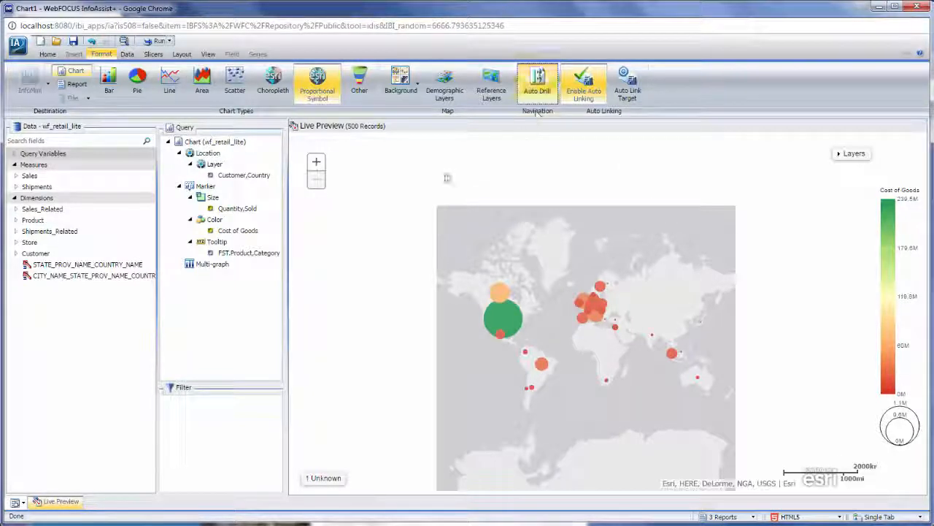
click(153, 41)
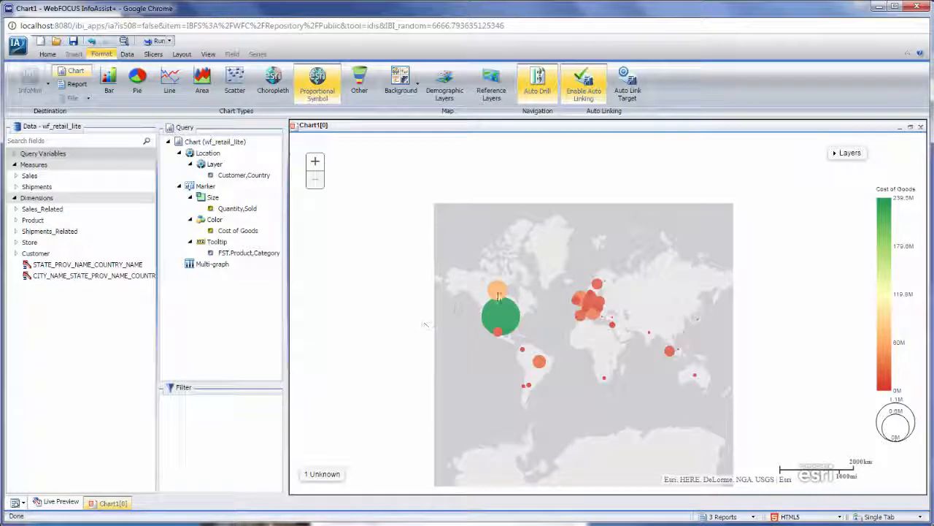
Drill down from Canada to its states and provinces on the map, and restore the original world view
click(544, 266)
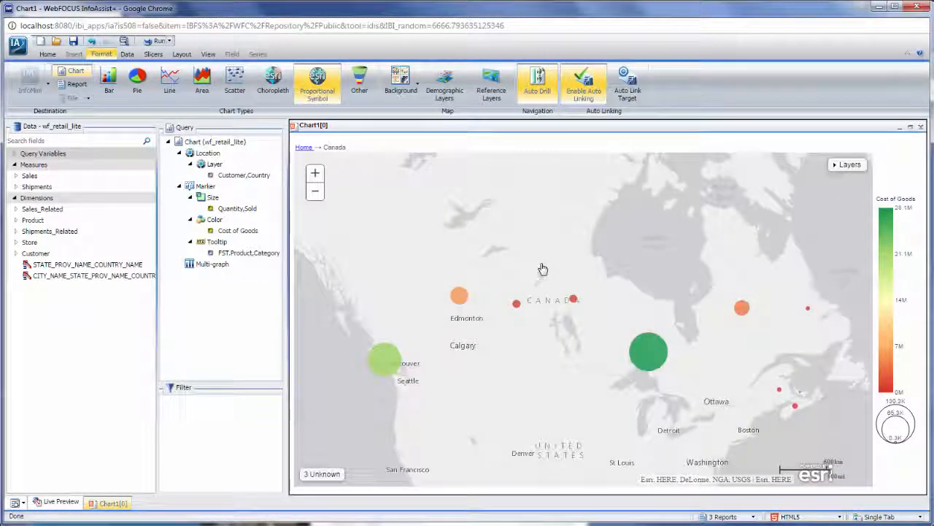
mouse_move(780, 392)
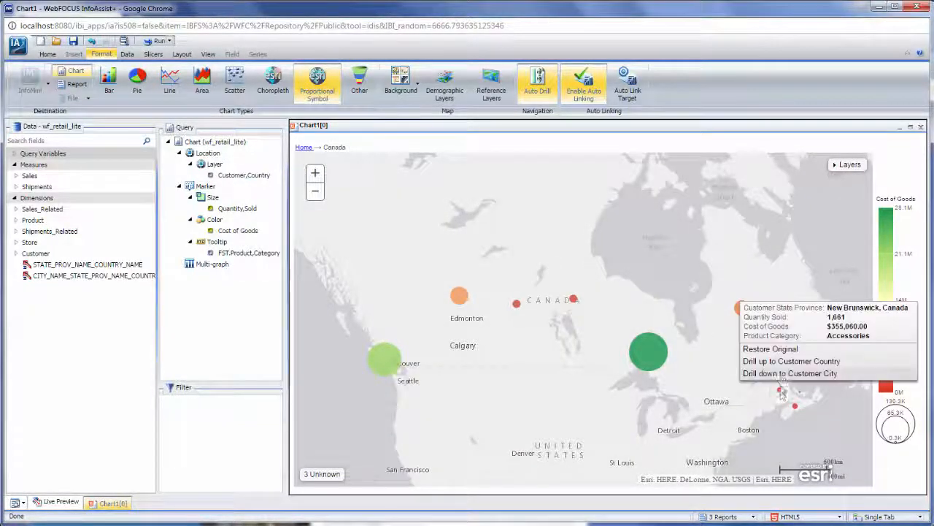
click(784, 353)
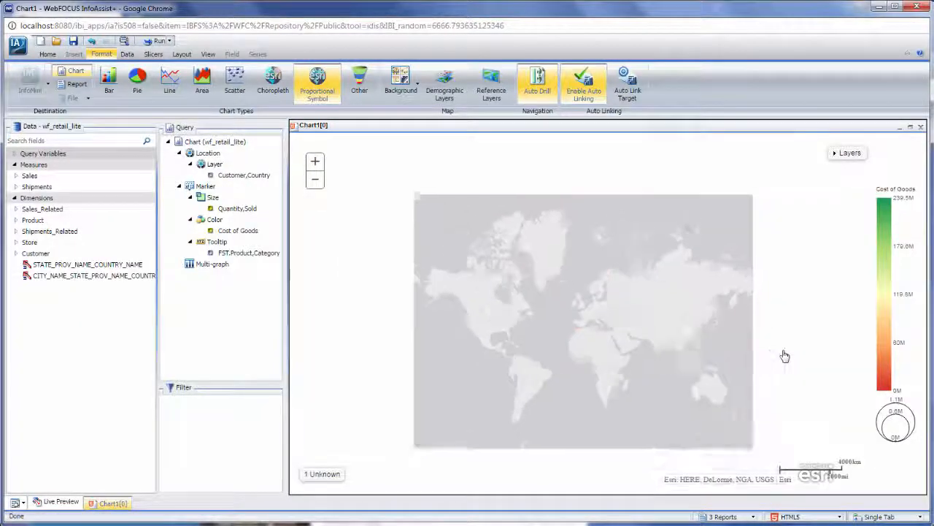
Follow Canada's auto link to the Target Map report and inspect the revenue details for Prince Edward Island
mouse_move(497, 292)
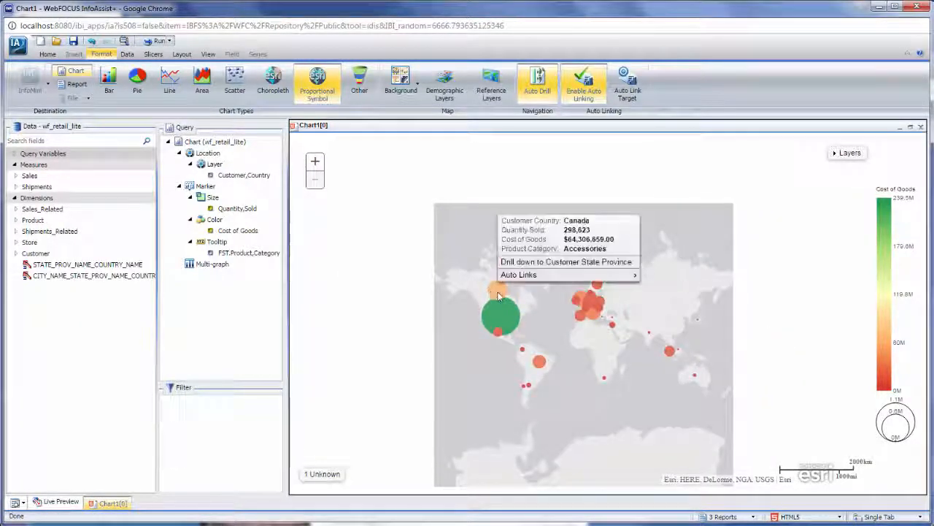
mouse_move(515, 274)
click(590, 274)
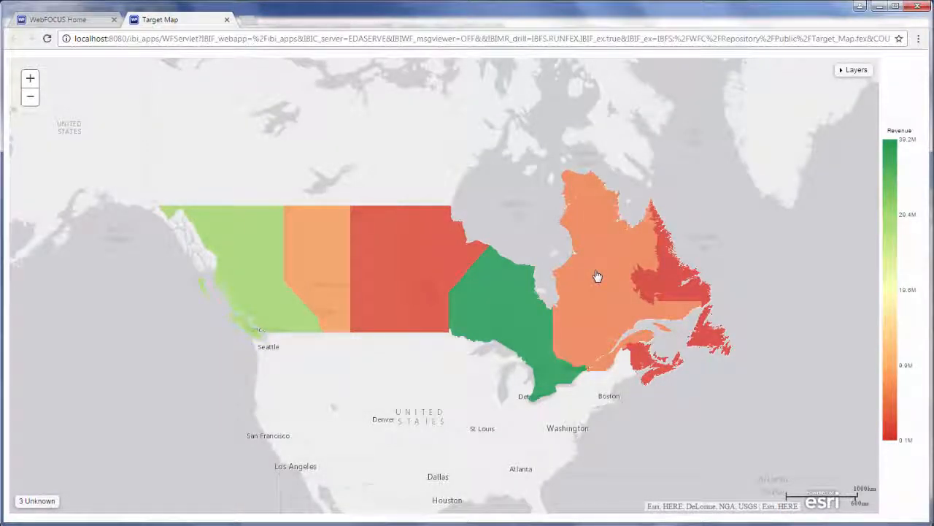
mouse_move(666, 362)
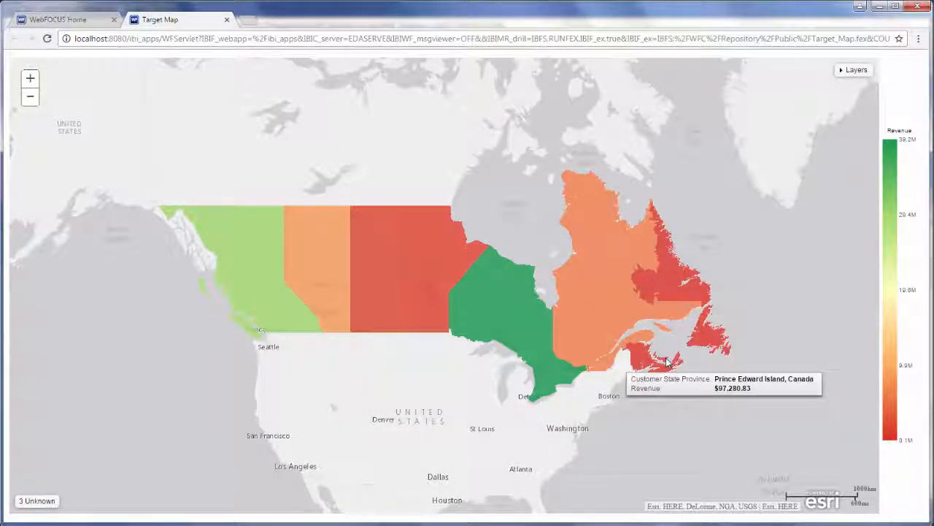